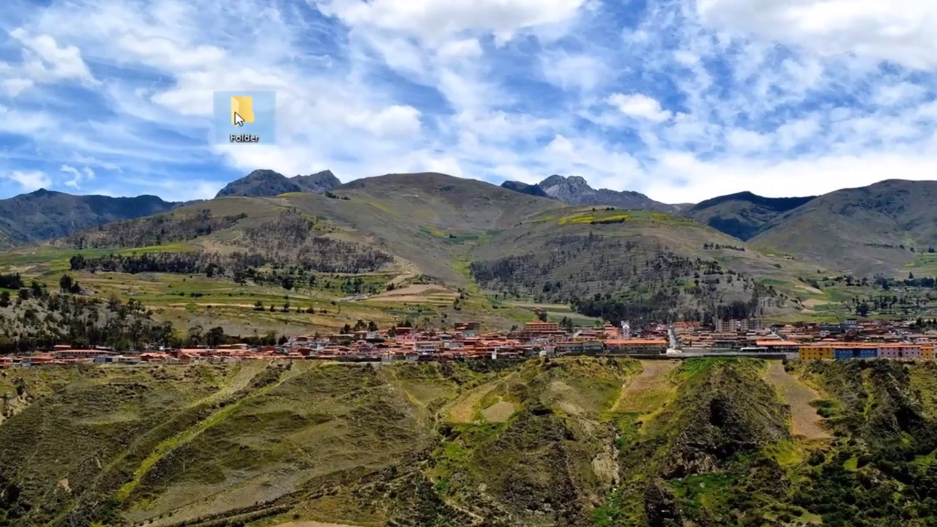
Step: Open the desktop Folder's advanced security settings and start changing its owner
right_click(261, 140)
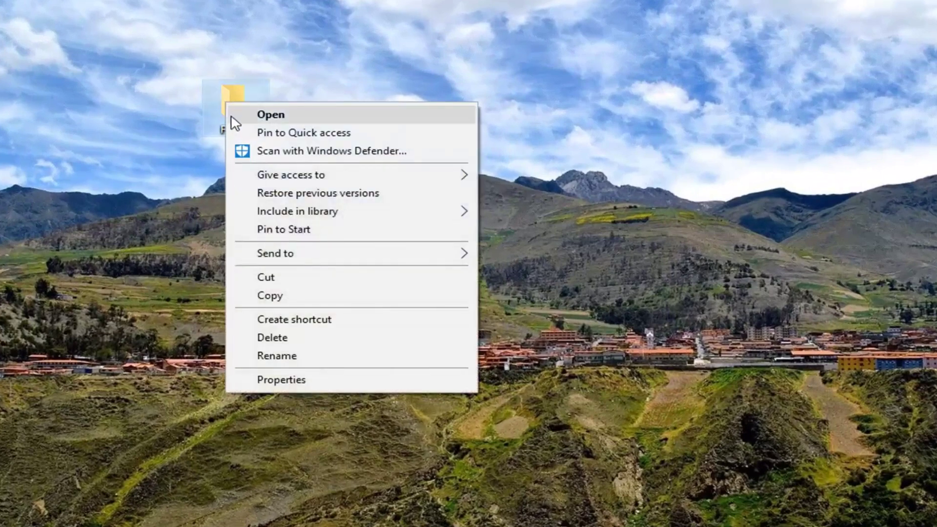
left_click(291, 388)
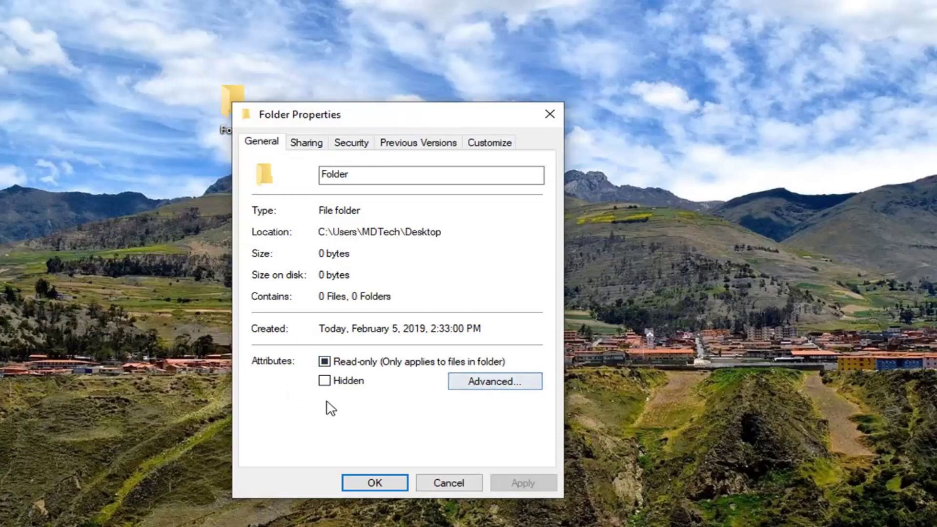
left_click(355, 145)
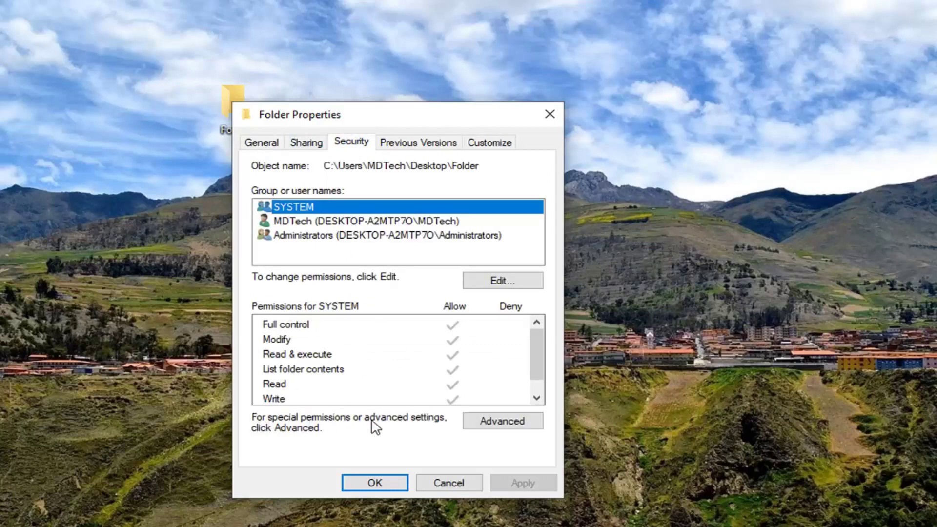
left_click(487, 421)
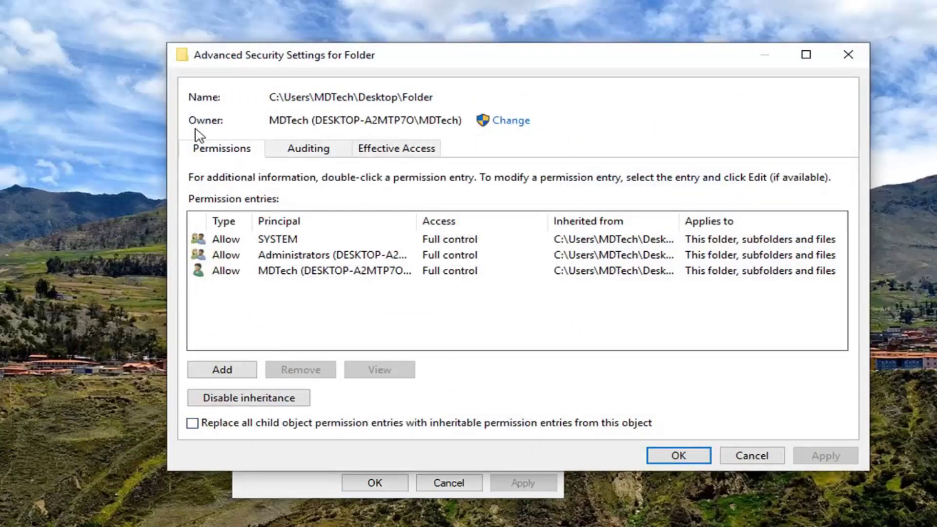
left_click(503, 121)
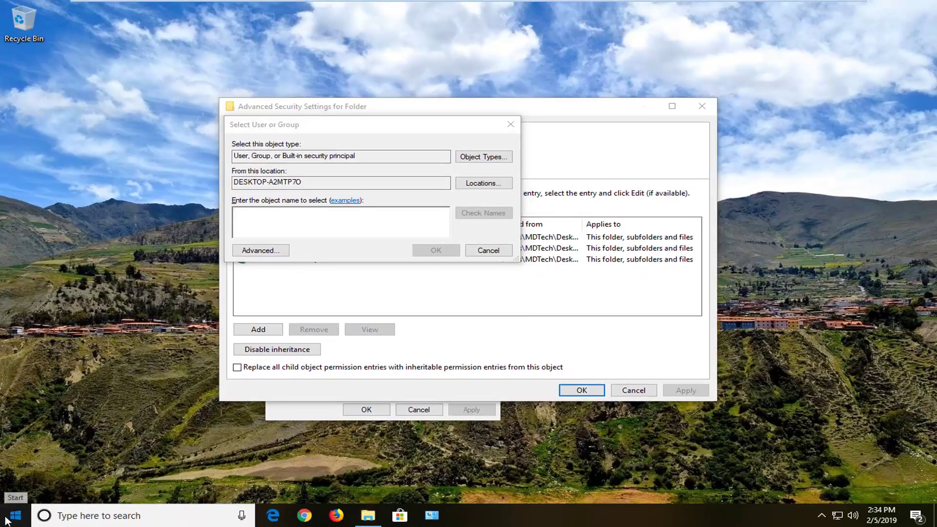
Step: Open File Explorer and browse to C:\Users to find the user account's folder name
left_click(5, 518)
type("f")
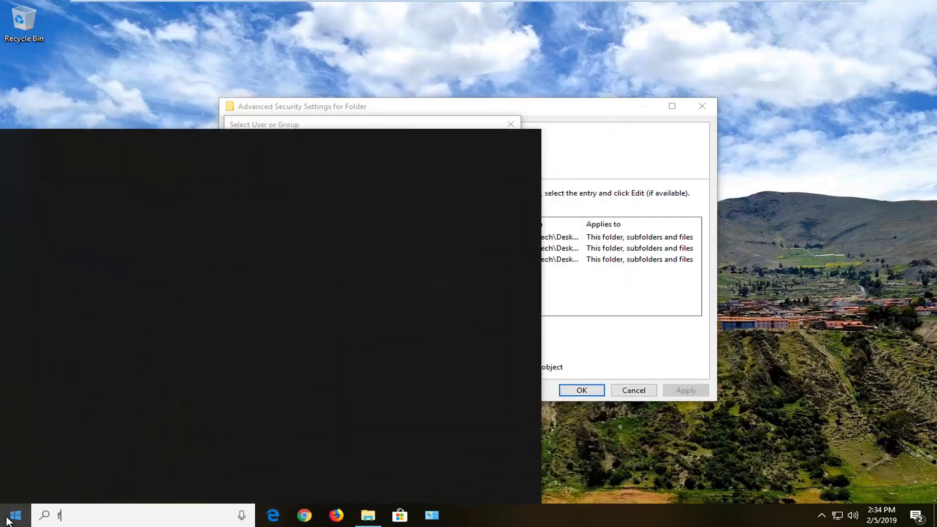
type("ile explorer")
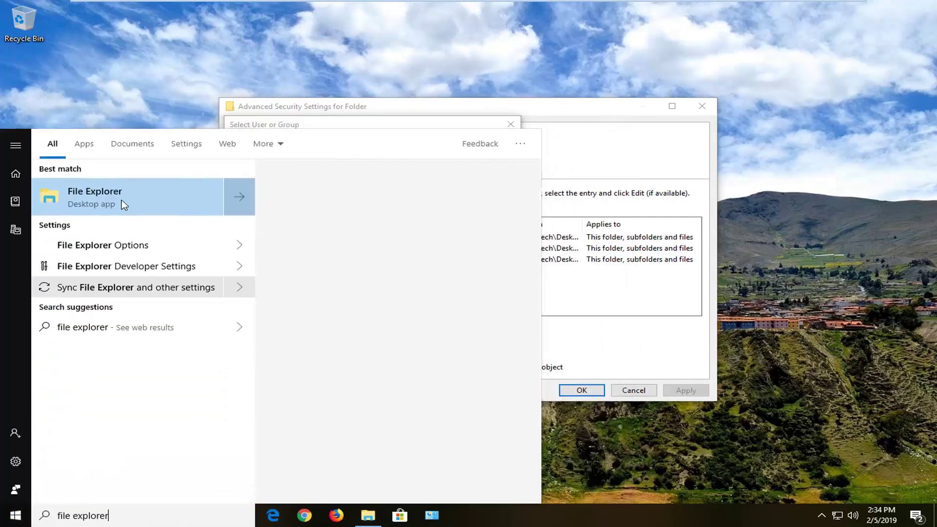
left_click(125, 211)
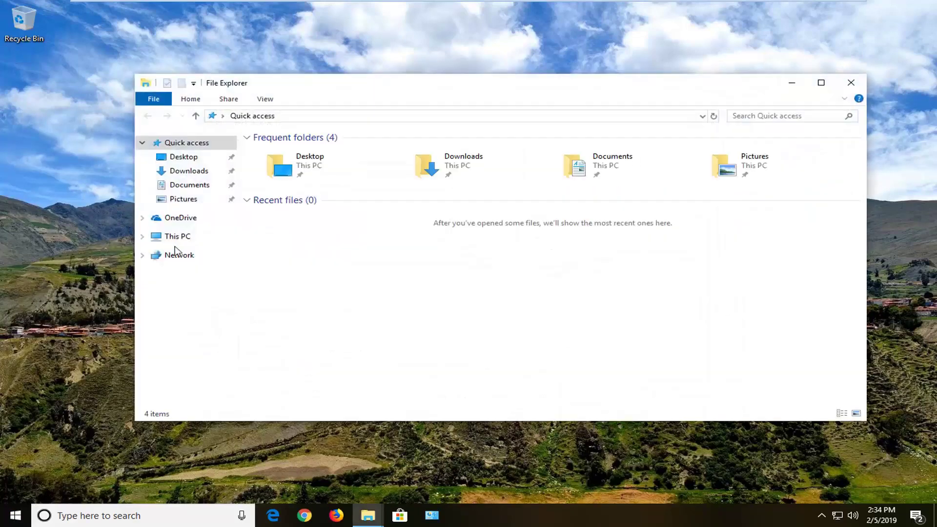
left_click(176, 238)
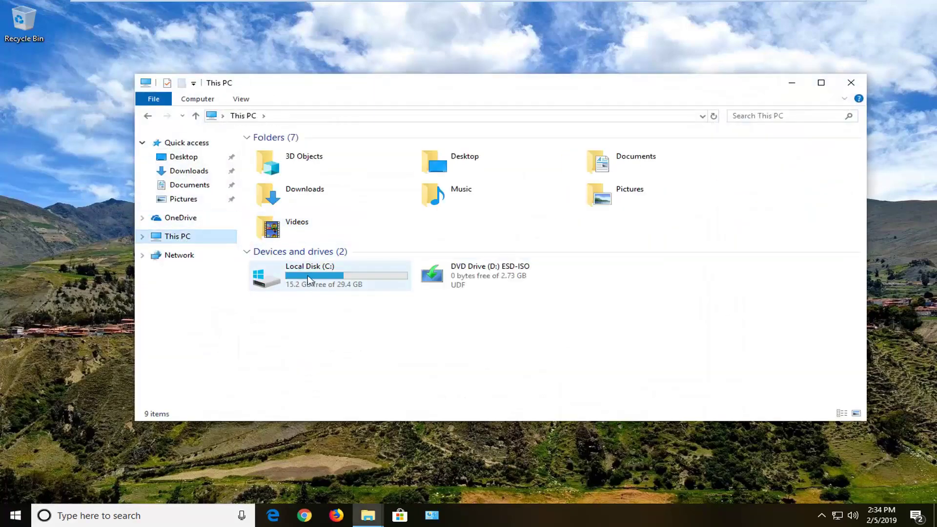
double_click(326, 279)
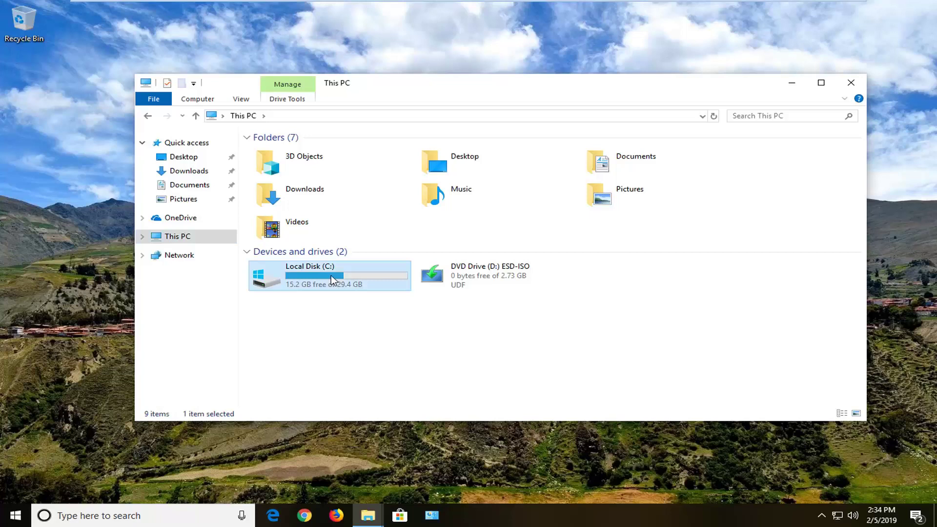
left_click(278, 204)
double_click(278, 204)
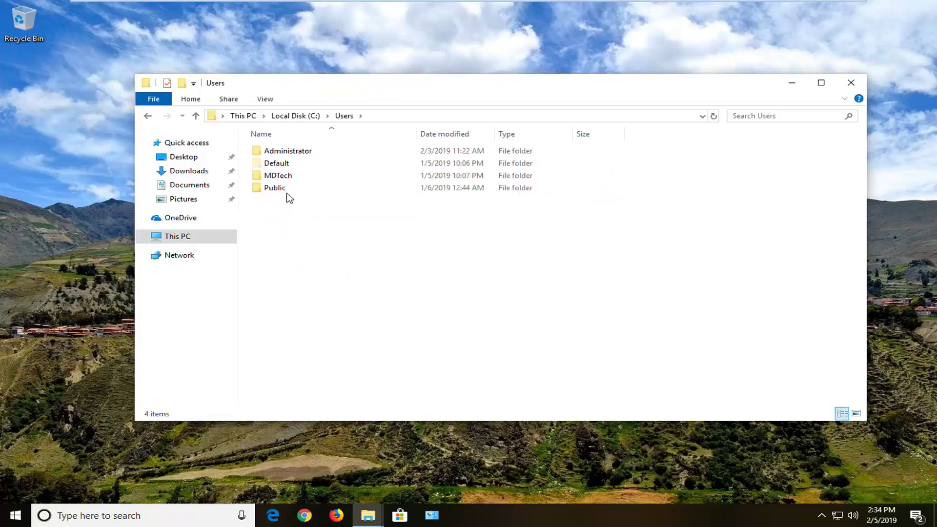
left_click(277, 180)
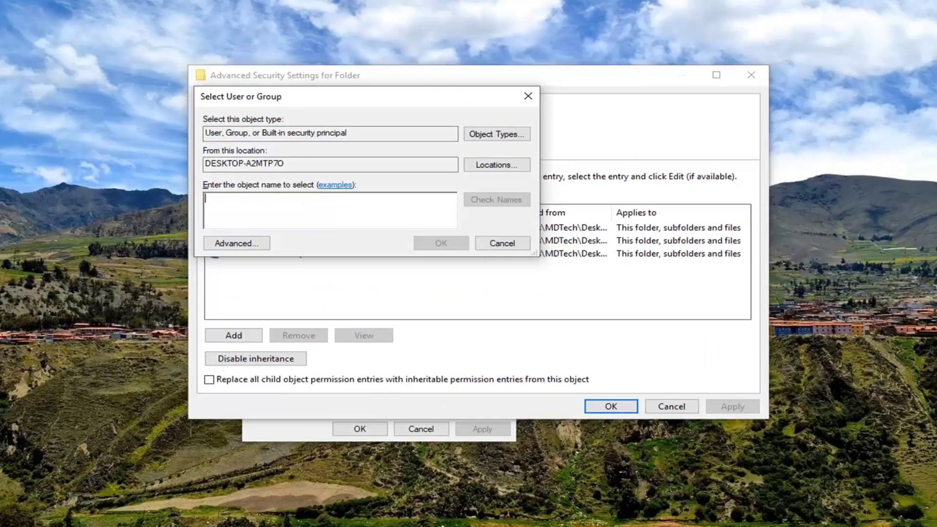
Step: Make the user account Folder's owner, replacing ownership on all subcontainers and objects
type("MDTech")
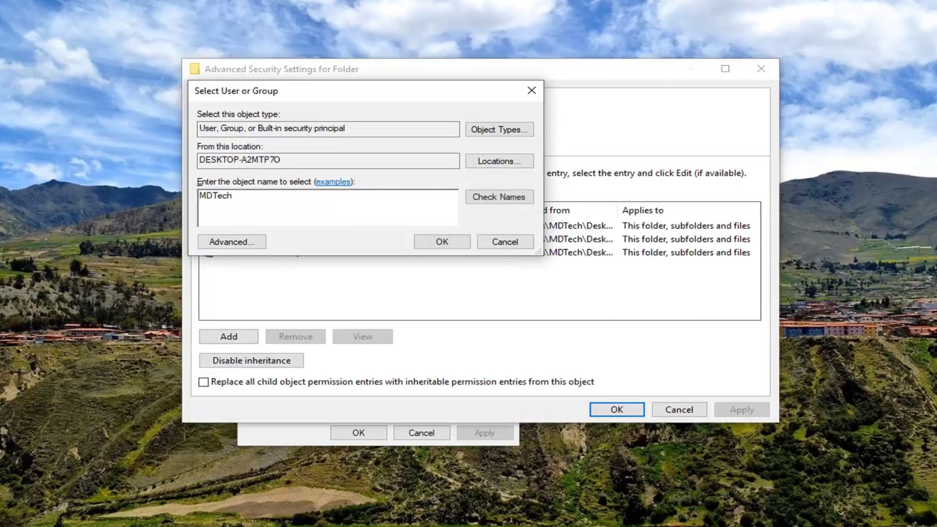
left_click(496, 198)
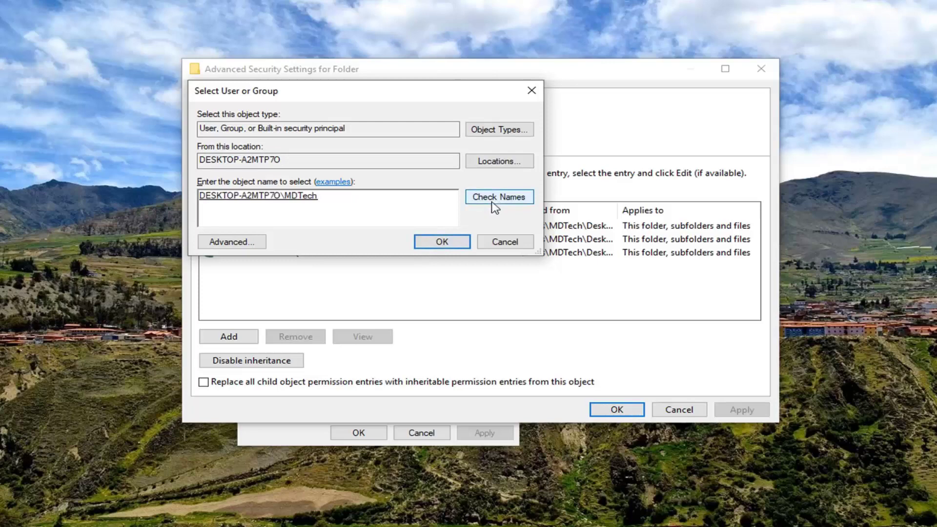
left_click(441, 243)
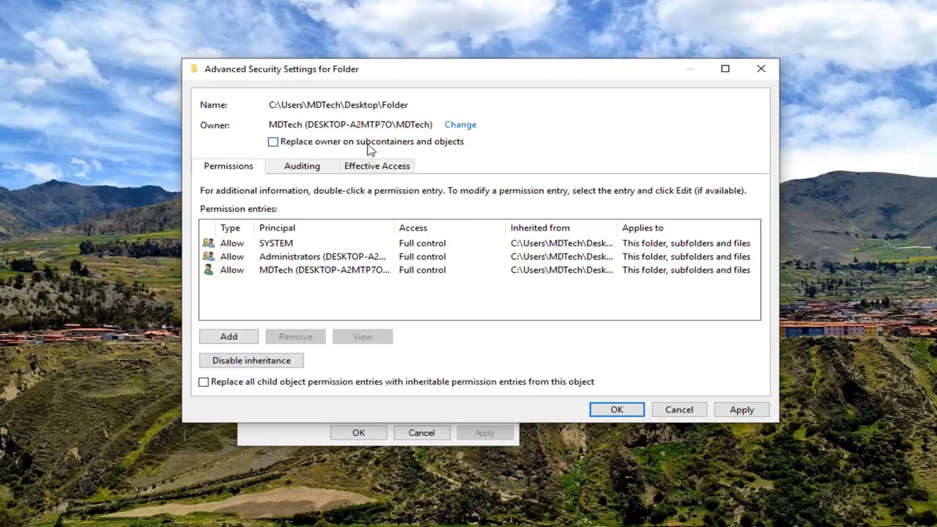
left_click(273, 142)
left_click(732, 410)
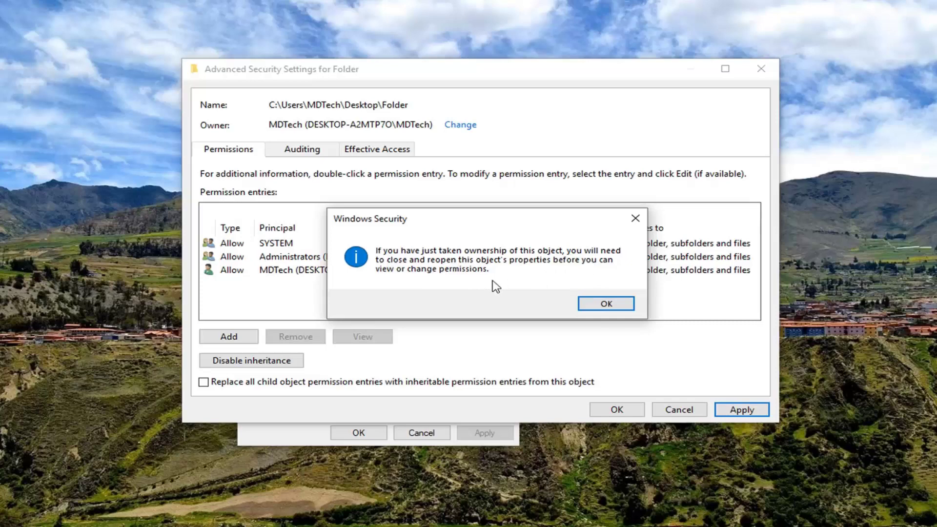
left_click(597, 309)
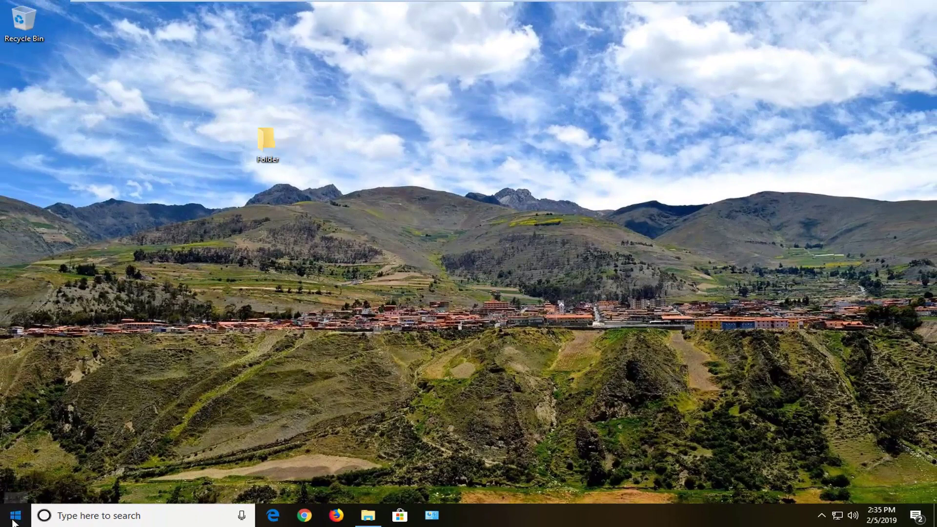
Step: Launch Command Prompt as administrator from a cmd search, approving the UAC prompt
left_click(13, 521)
type("cmd")
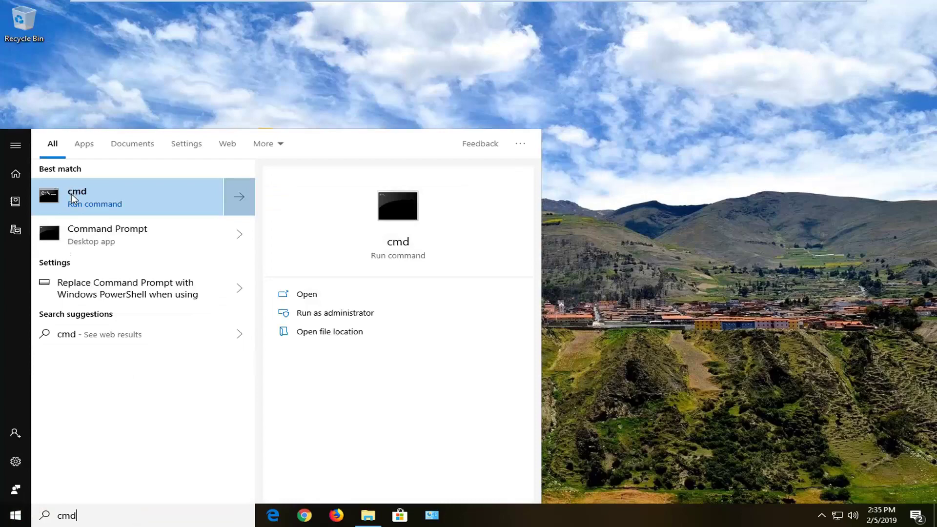
right_click(80, 232)
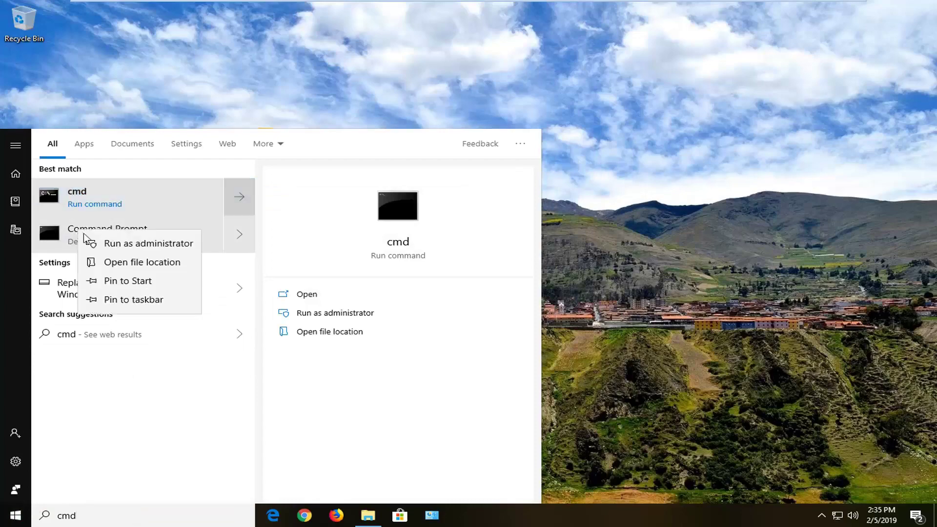
left_click(107, 247)
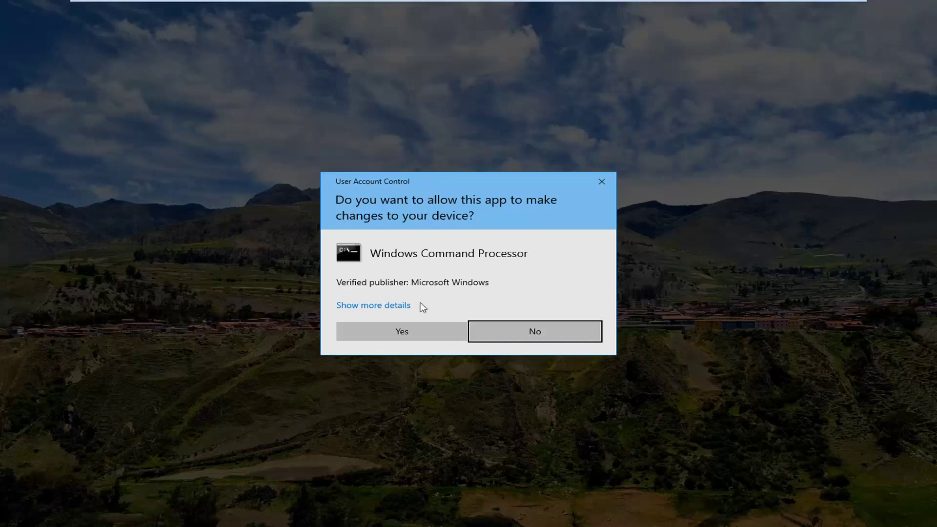
left_click(401, 337)
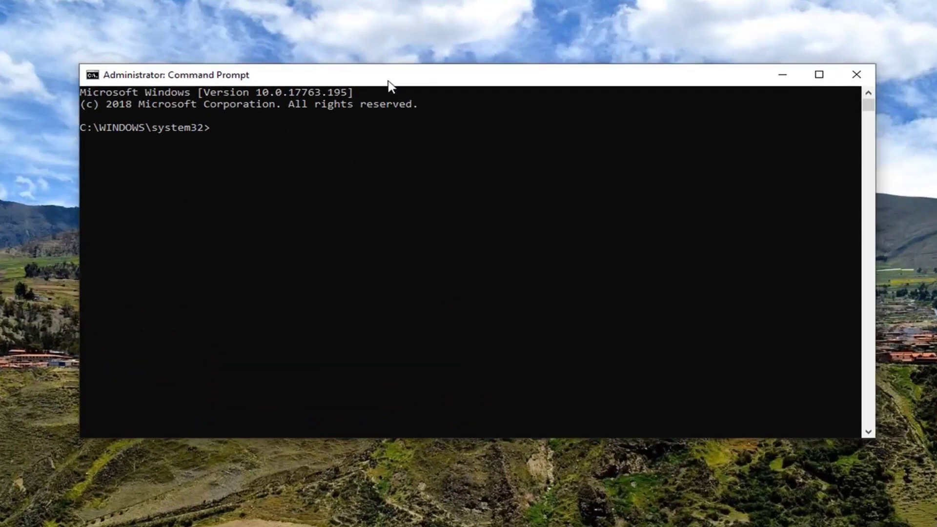
Step: Enter chkdsk in the console, then verify Local Disk (C:) under This PC in File Explorer
type("chkdsk")
key("super")
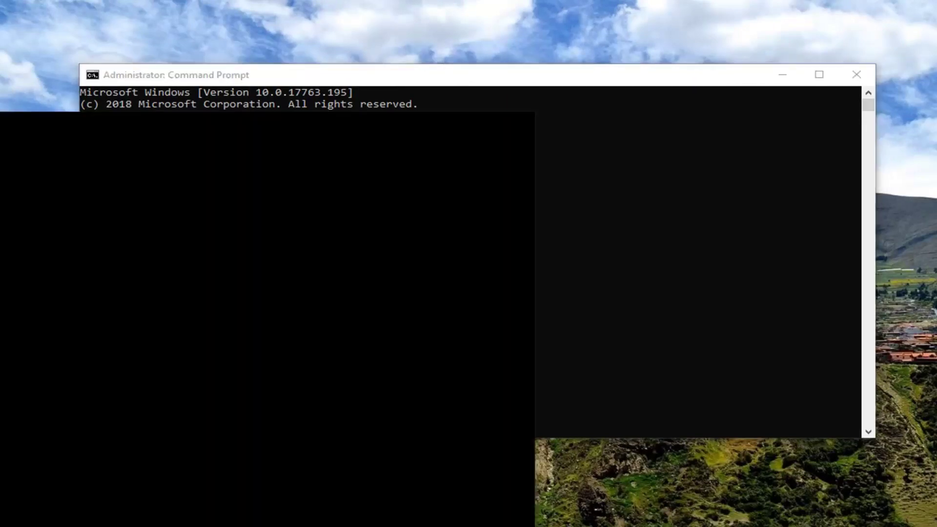
key("super+s")
type("file explorer")
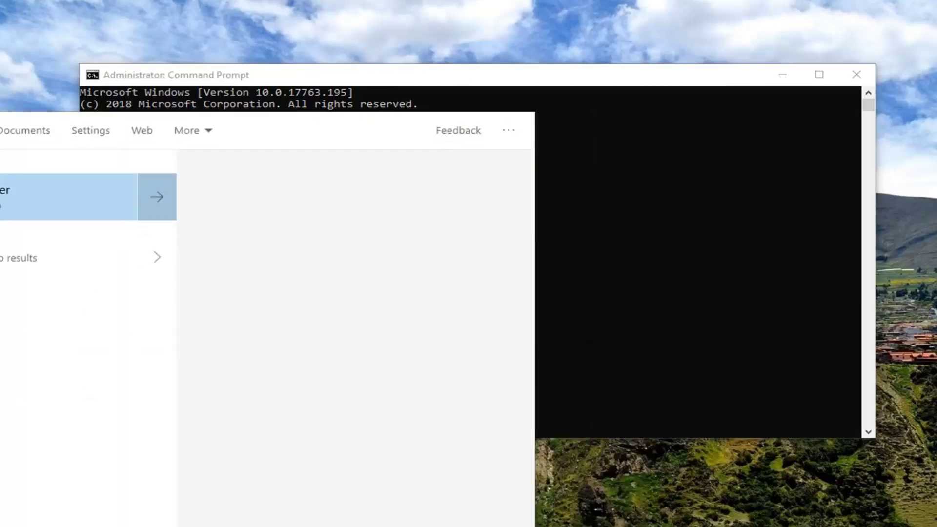
left_click(63, 203)
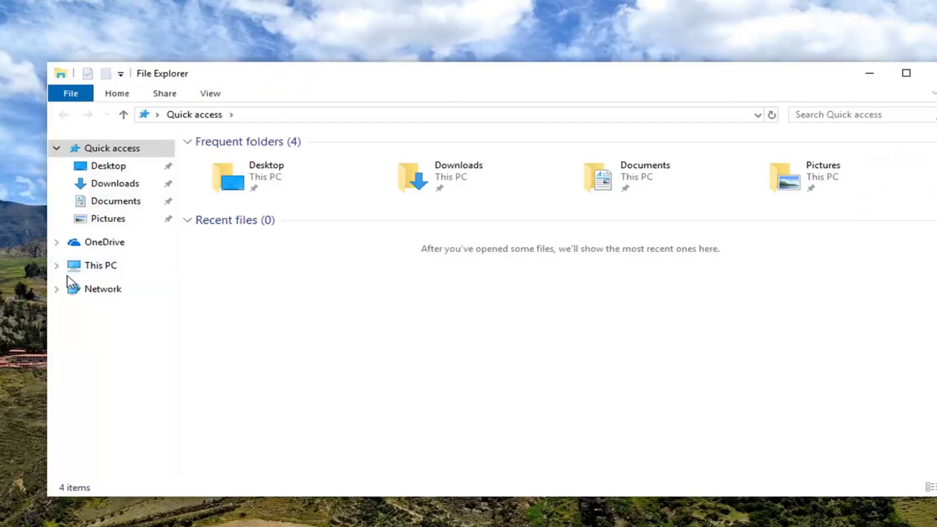
left_click(105, 270)
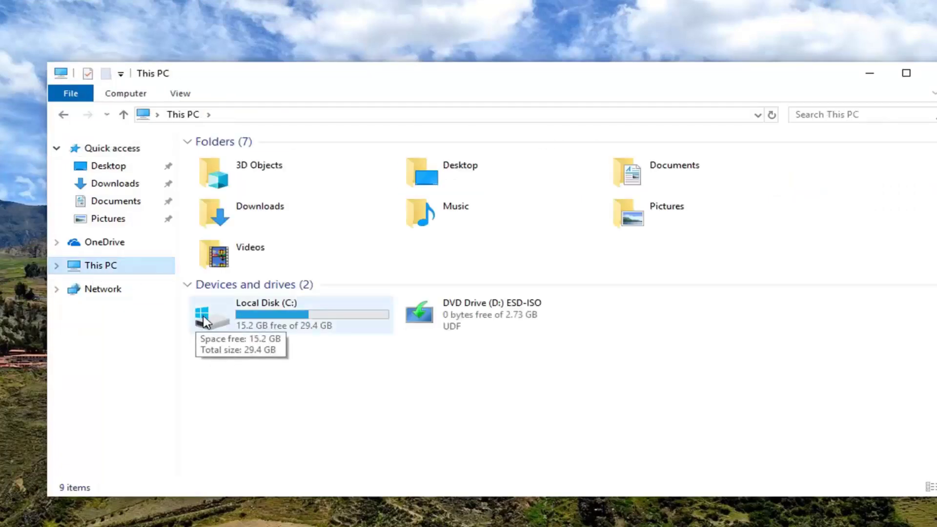
left_click(234, 318)
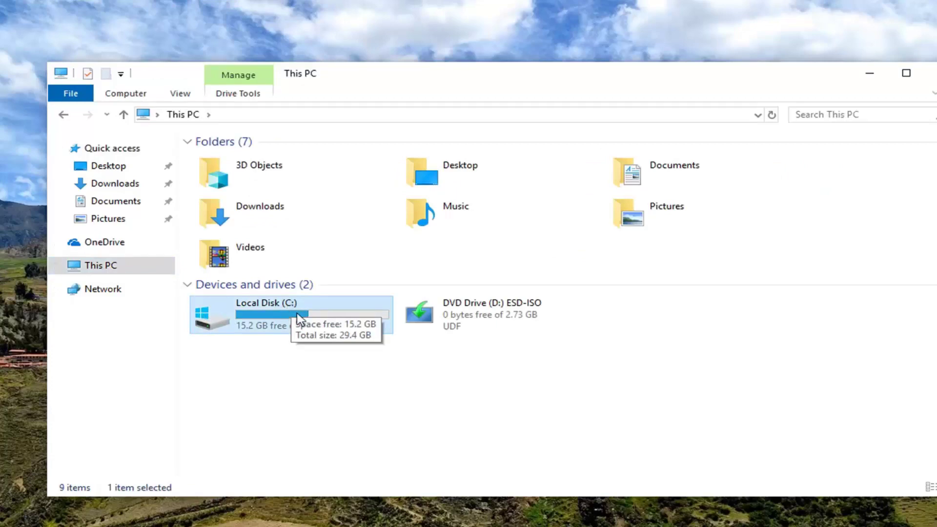
left_click(871, 74)
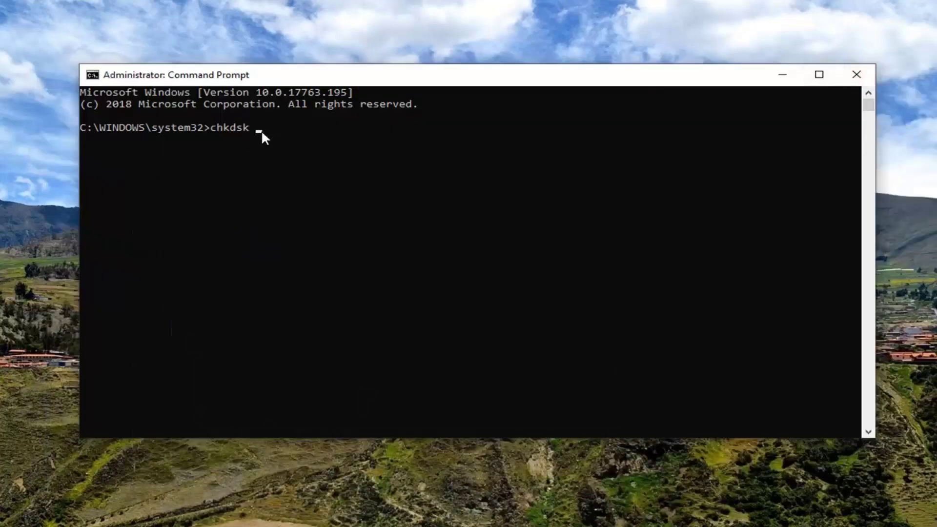
Step: Run chkdsk c: /F /R and confirm scheduling the scan for the next restart
type("c: /F /R")
key("Return")
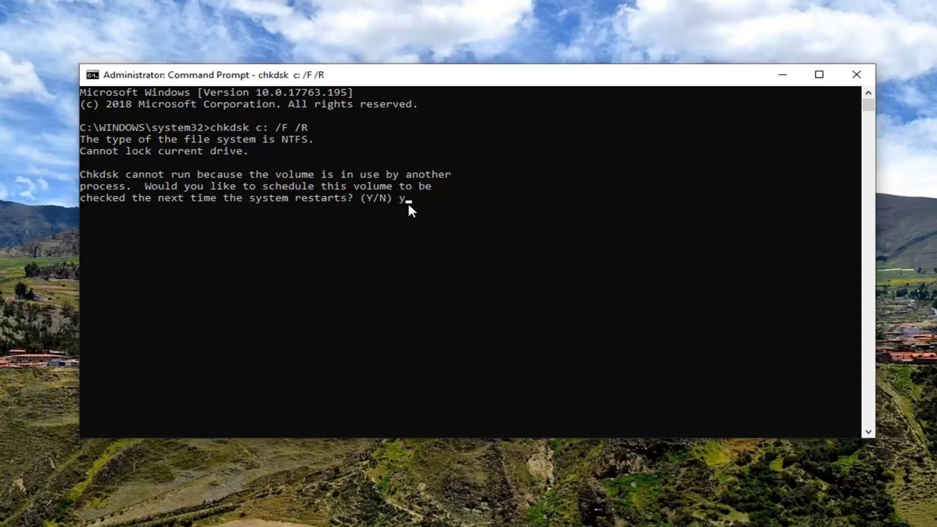
key("Return")
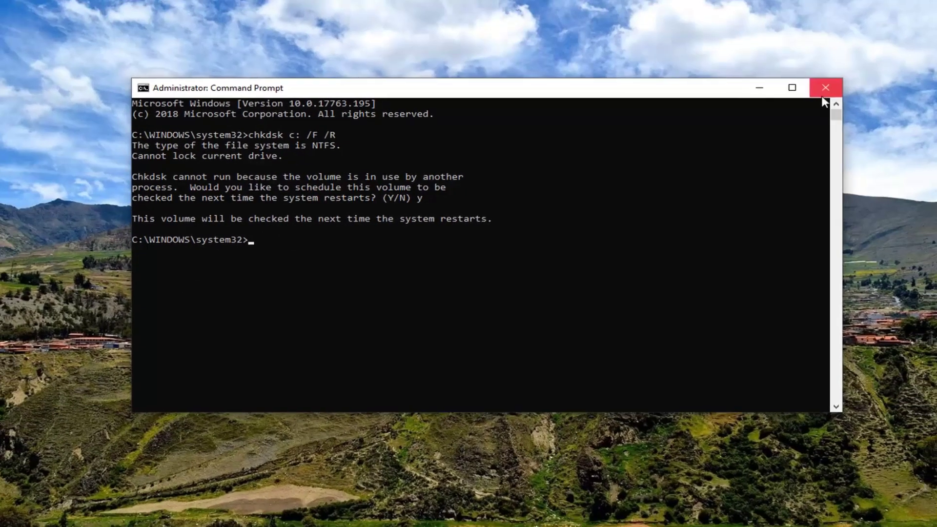
left_click(844, 80)
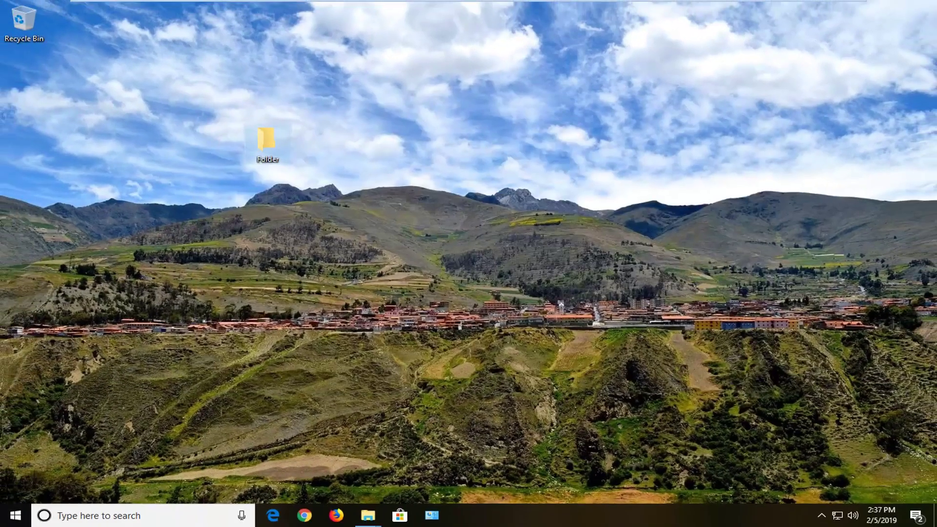